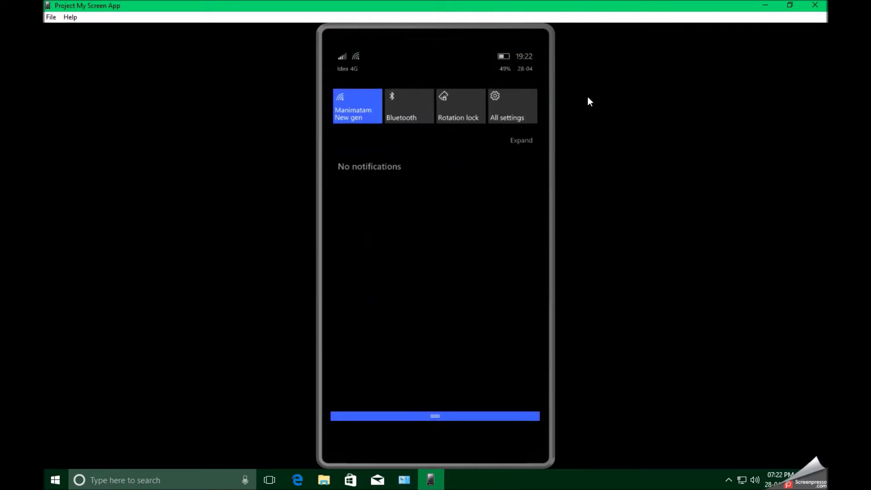
# Step: Open the phone's Windows Insider Programme settings via All settings > Update & security
pyautogui.click(514, 110)
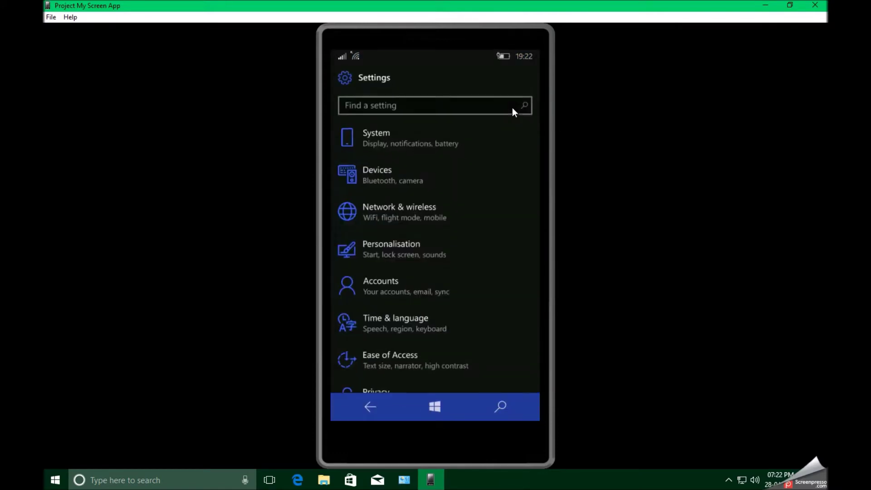
pyautogui.moveTo(468, 369); pyautogui.dragTo(464, 232)
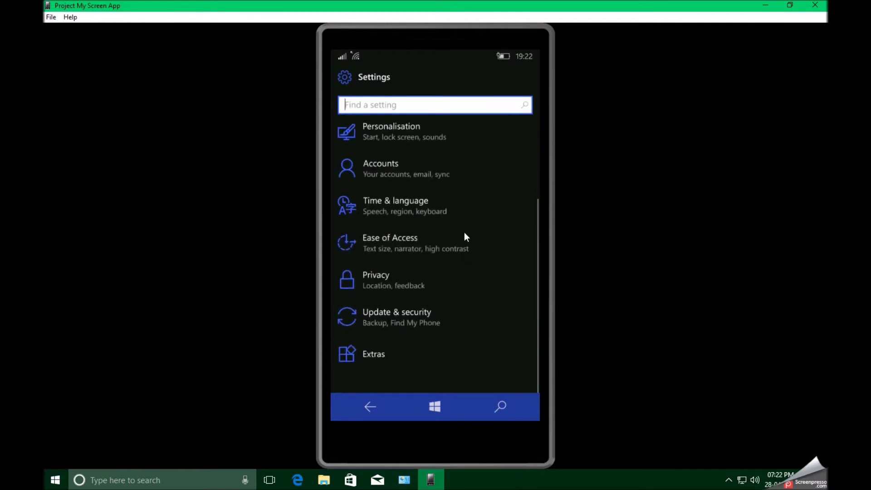
pyautogui.click(407, 327)
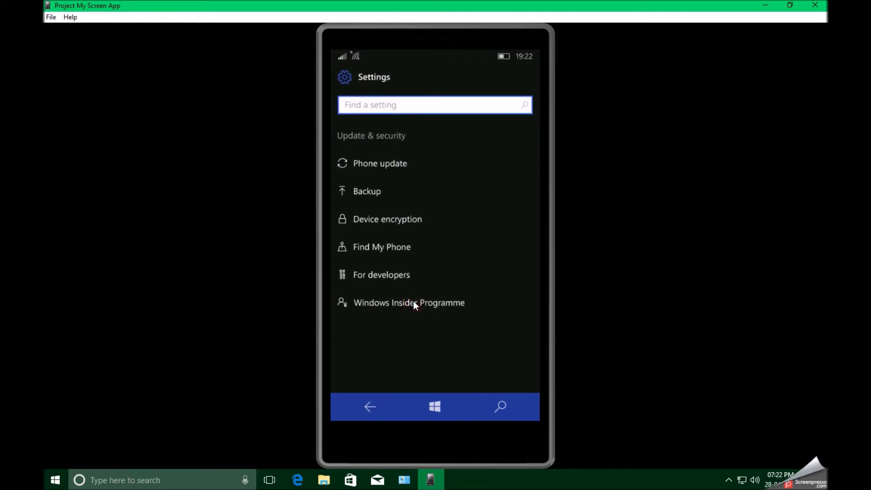
pyautogui.click(413, 303)
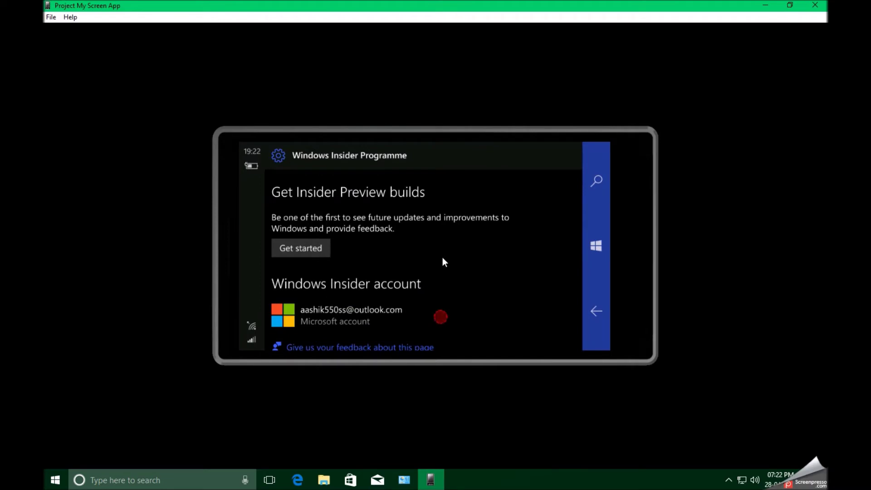
# Step: Start the Insider Preview sign-up and register, loading insider.windows.com in Edge
pyautogui.scroll(-2, 443, 259)
pyautogui.click(294, 247)
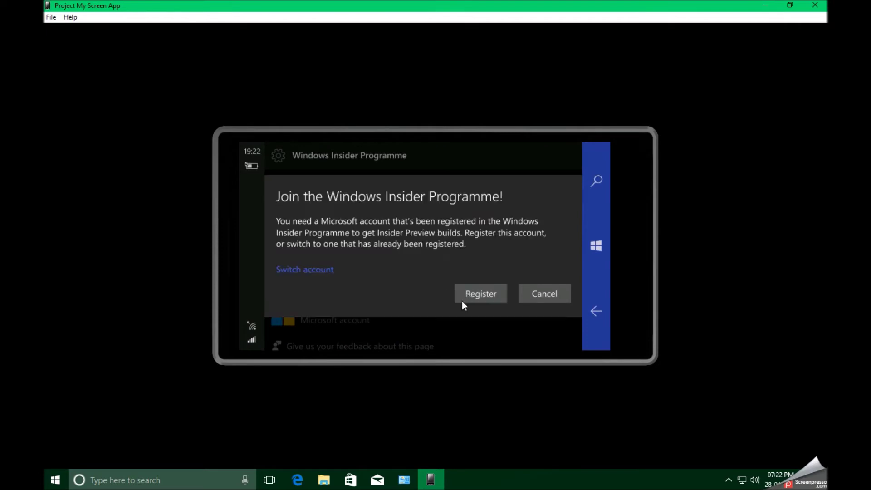
pyautogui.click(478, 292)
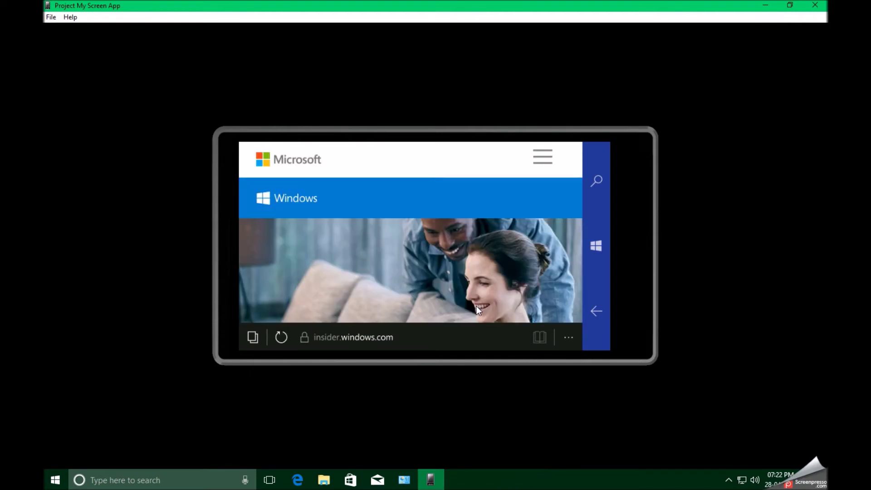
# Step: On insider.windows.com choose GET STARTED to reach Microsoft sign-in, then back out to Start
pyautogui.moveTo(475, 305); pyautogui.dragTo(454, 175)
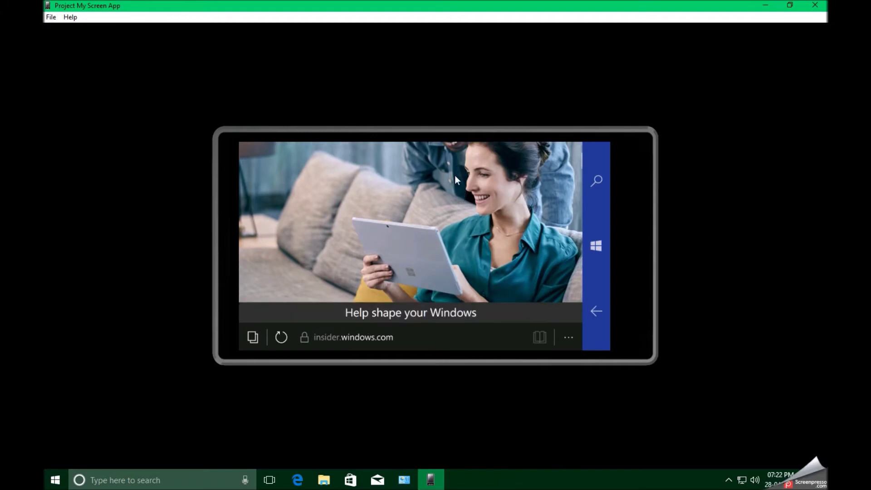
pyautogui.moveTo(457, 303); pyautogui.dragTo(455, 260)
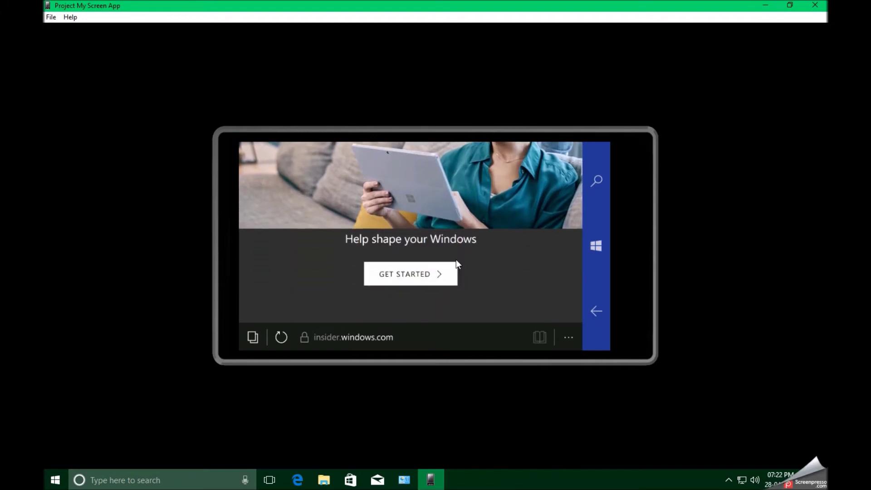
pyautogui.click(424, 273)
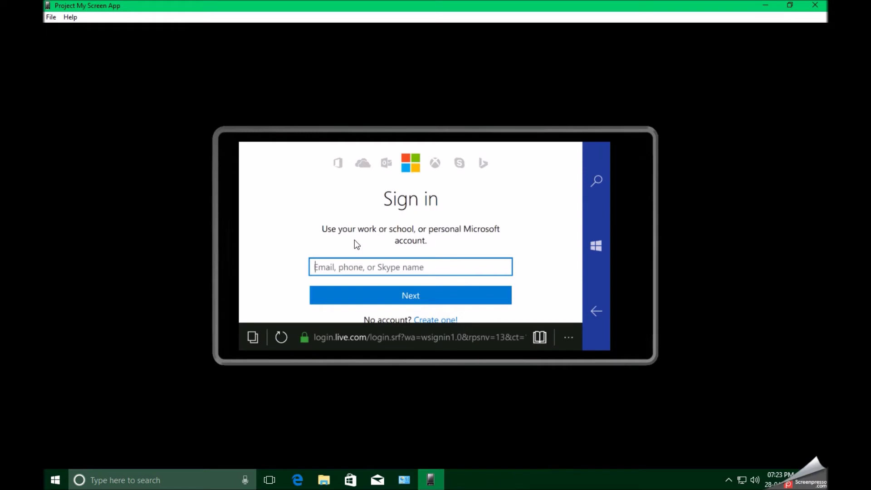
pyautogui.click(594, 311)
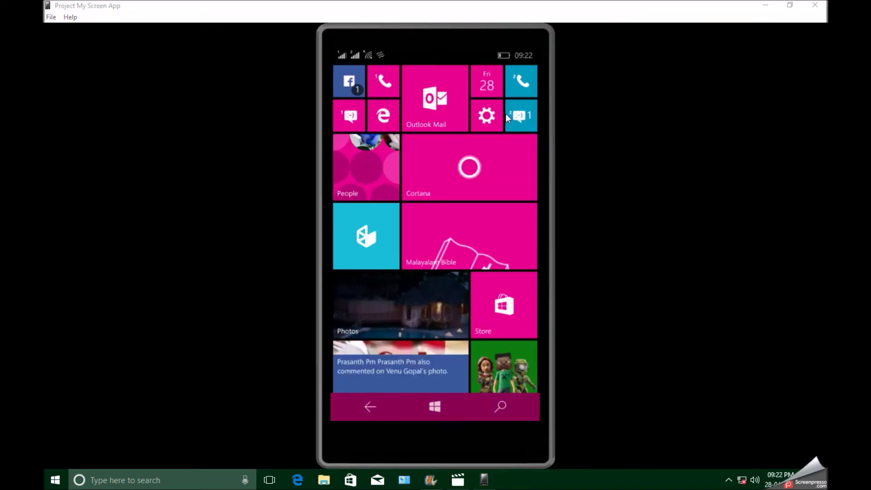
# Step: Reopen Settings > Update & security > Windows Insider Programme to verify the Slow pace
pyautogui.click(490, 114)
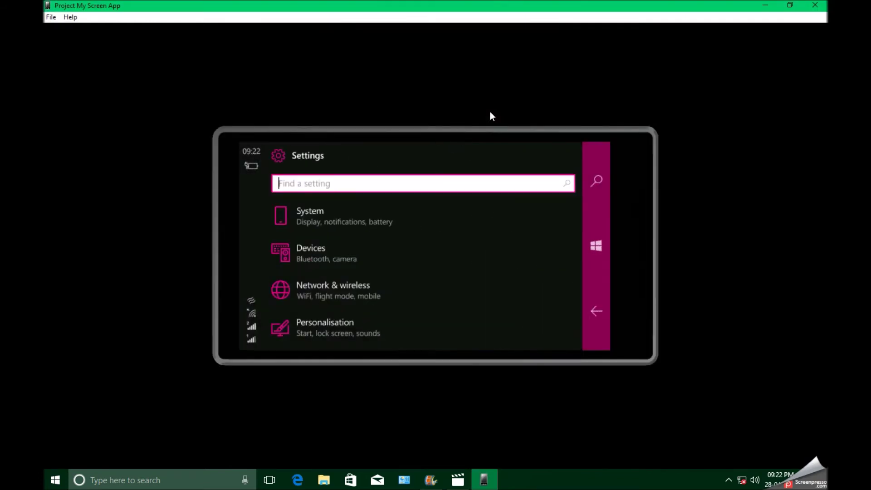
pyautogui.moveTo(390, 326); pyautogui.dragTo(405, 110)
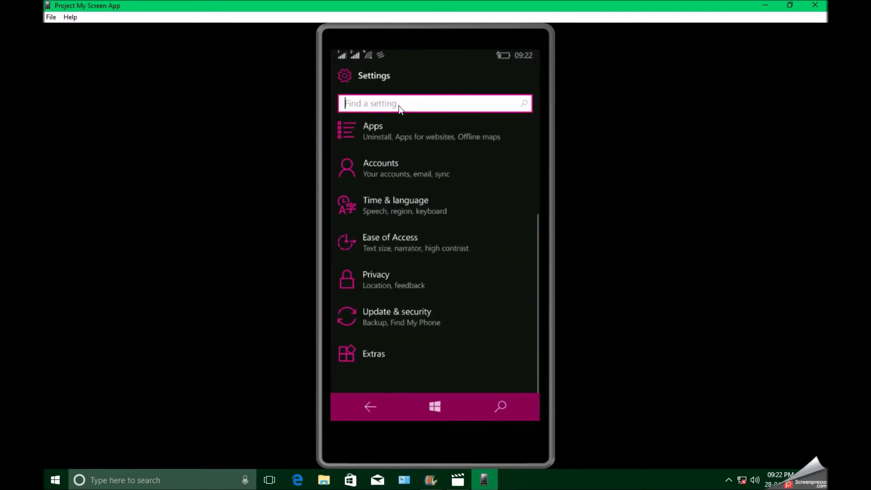
pyautogui.click(410, 323)
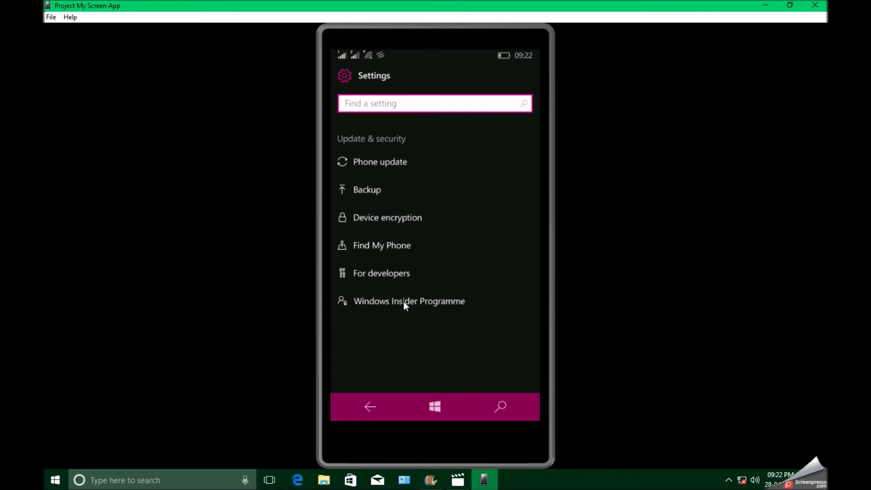
pyautogui.click(404, 302)
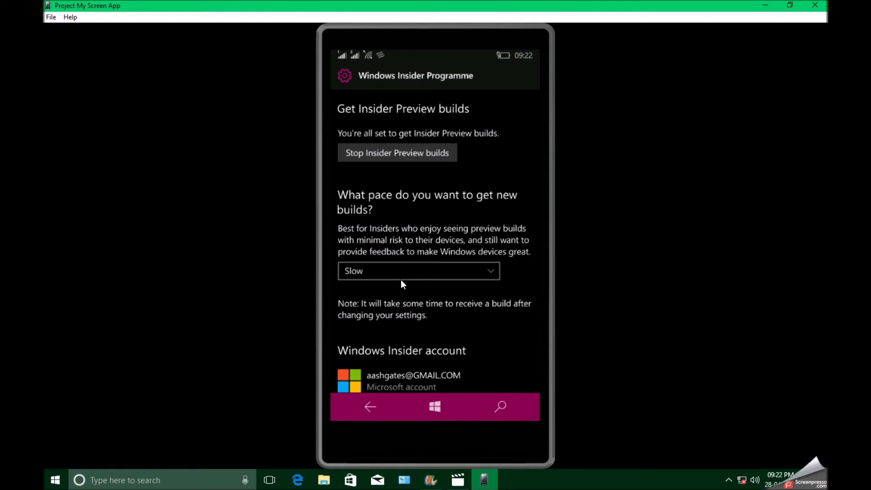
# Step: Run a Phone update check from Update & security, then return to Windows Insider Programme
pyautogui.click(370, 403)
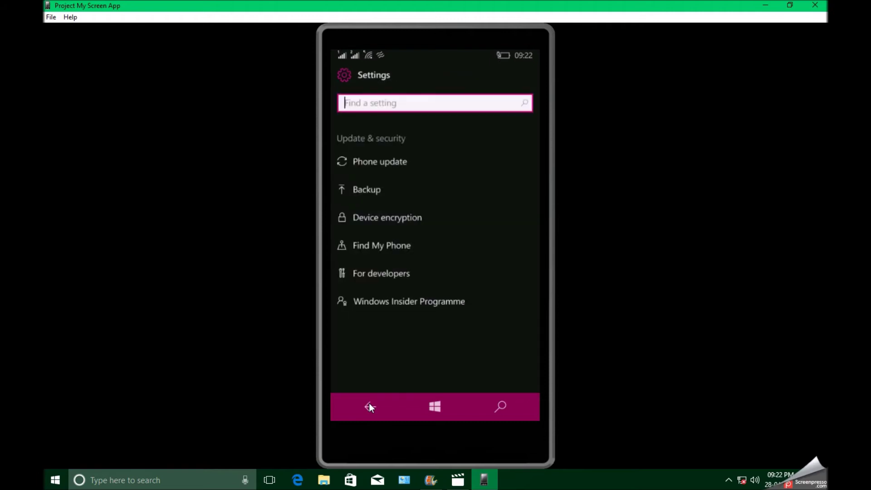
pyautogui.click(359, 162)
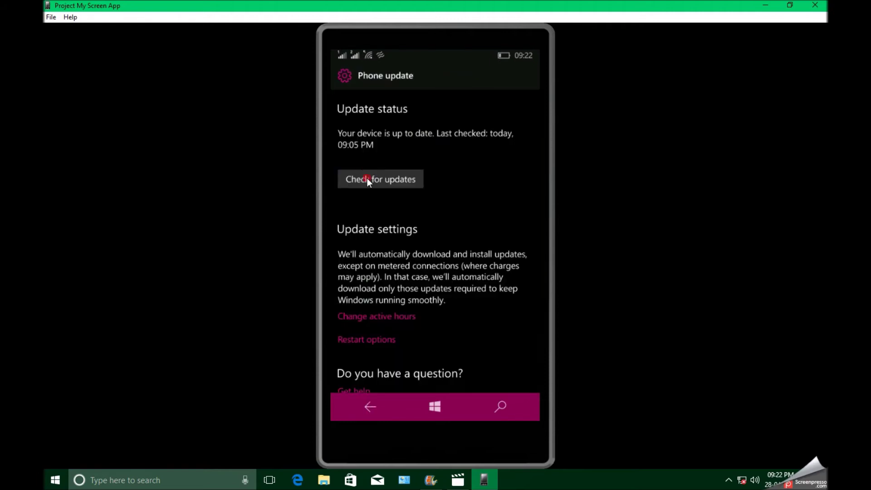
pyautogui.click(366, 179)
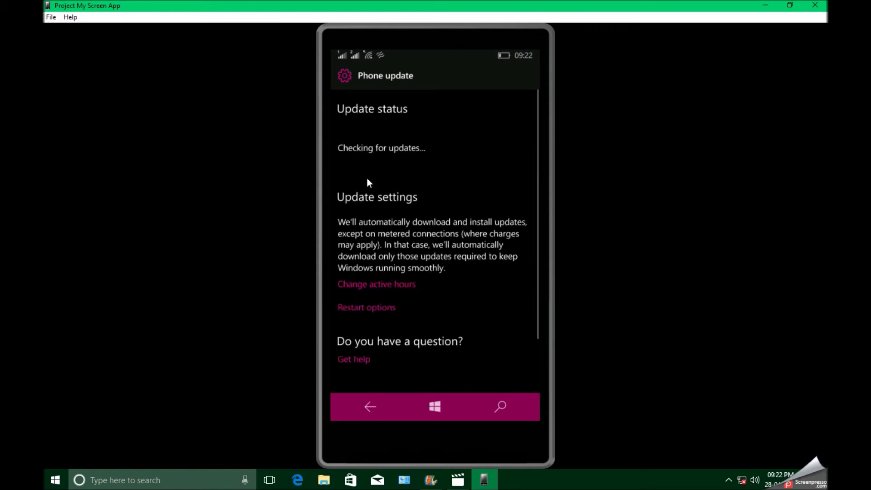
pyautogui.click(370, 413)
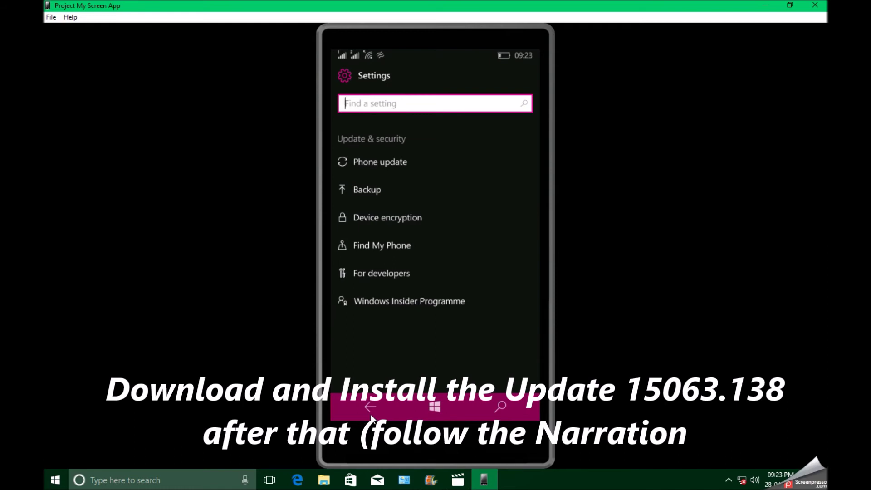
pyautogui.click(363, 301)
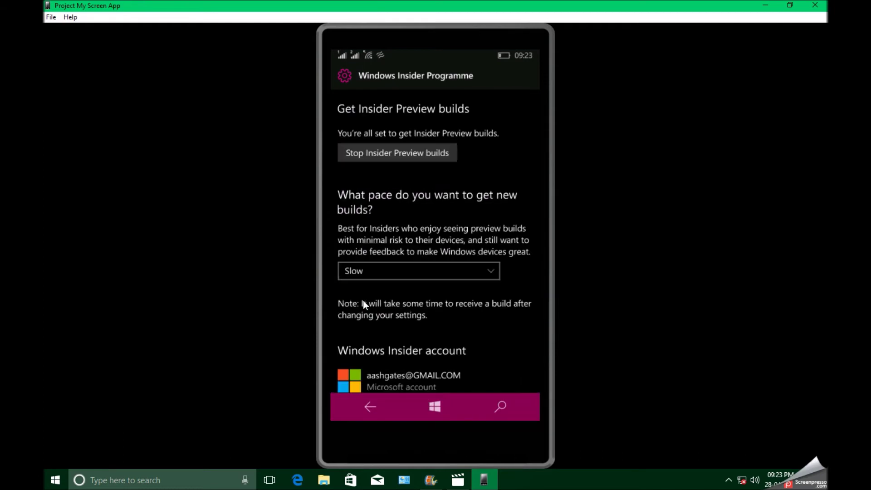
# Step: Switch the Insider build pace dropdown from Slow to Release Preview
pyautogui.click(371, 268)
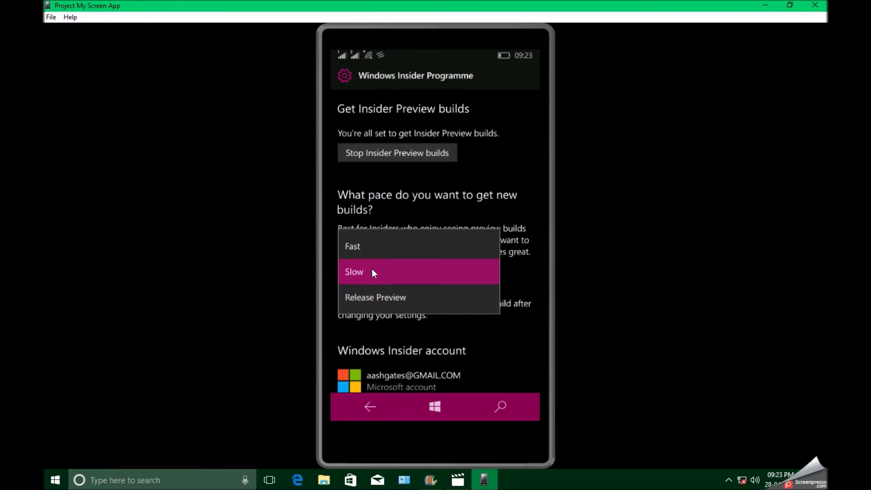
pyautogui.click(377, 301)
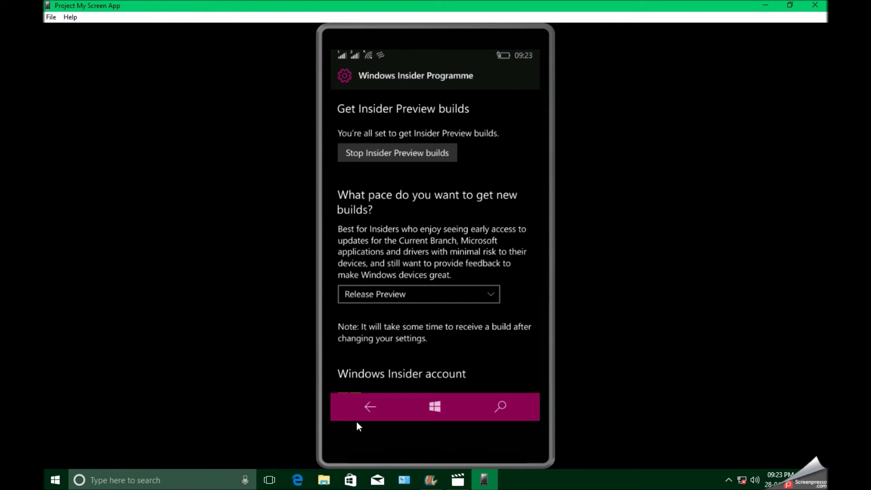
# Step: Run Check for updates on the Phone update page, then return to Update & security
pyautogui.click(368, 401)
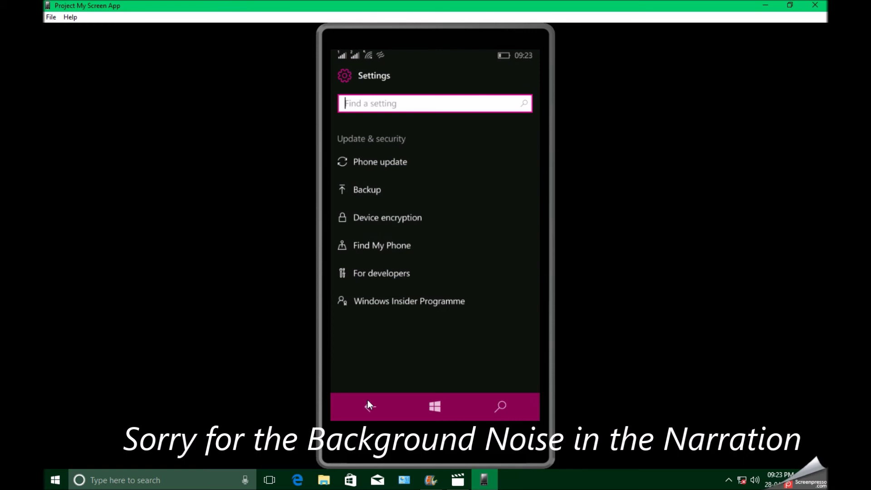
pyautogui.click(380, 168)
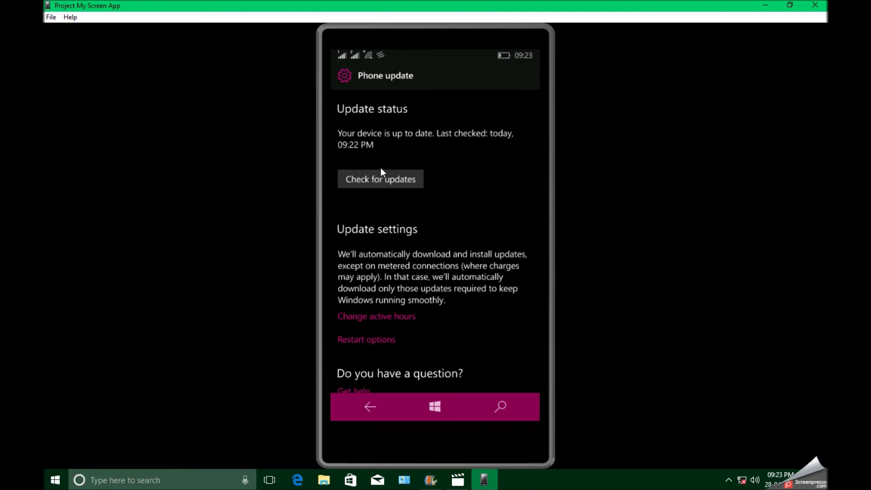
pyautogui.click(383, 179)
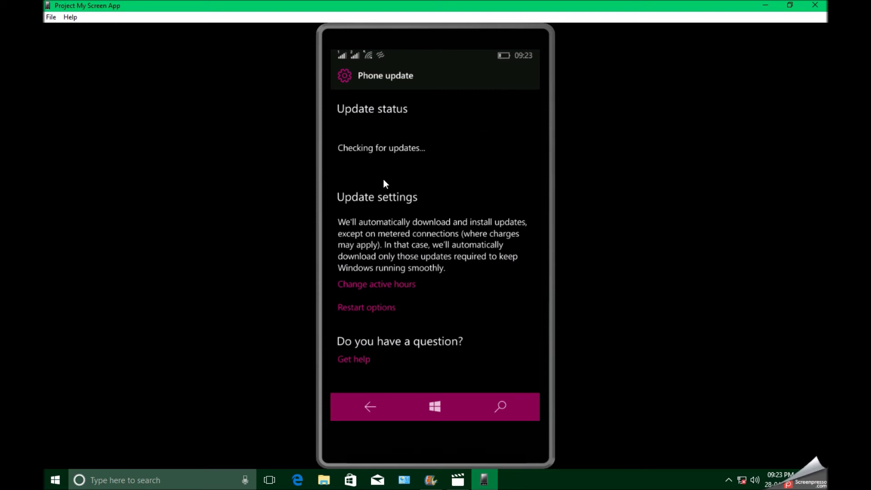
pyautogui.click(373, 406)
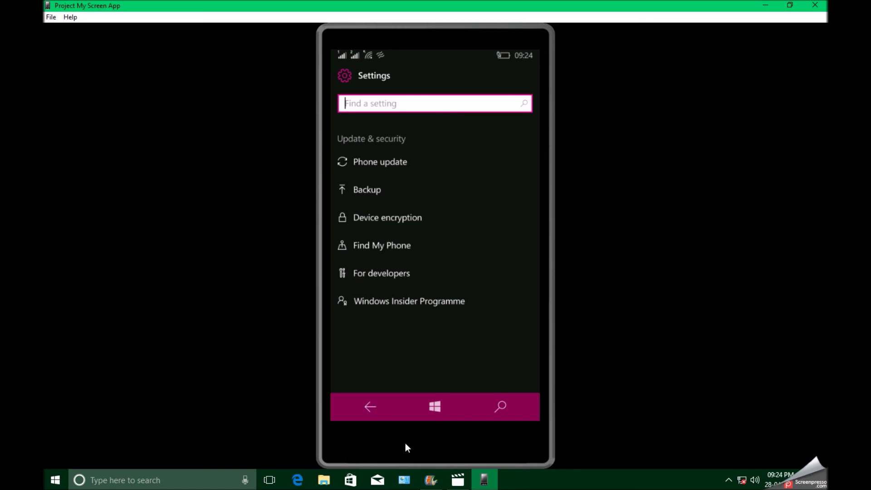
# Step: View OS build 10.0.15063.251 in Settings > System > About, then close Project My Screen App
pyautogui.click(441, 407)
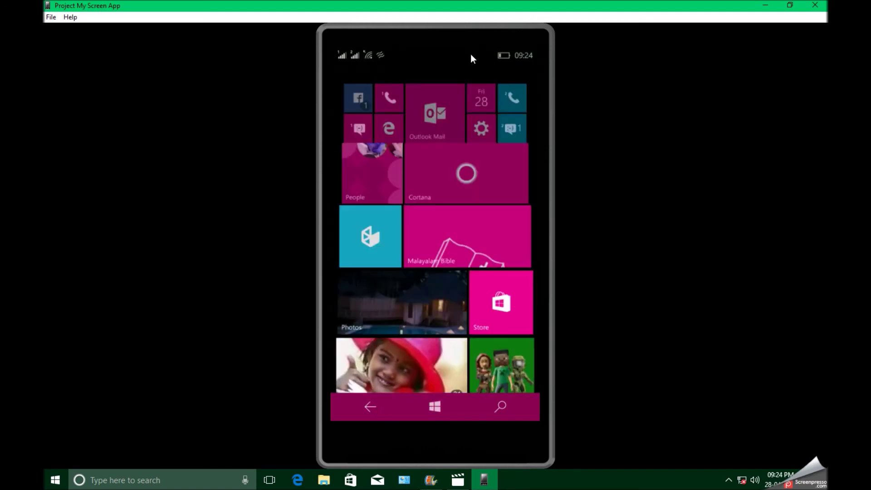
pyautogui.click(495, 125)
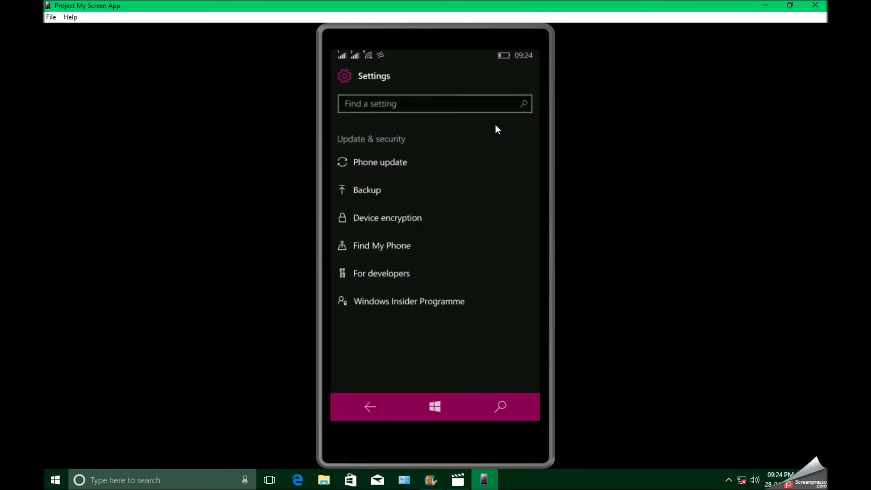
pyautogui.scroll(-2, 428, 301)
pyautogui.scroll(2, 423, 325)
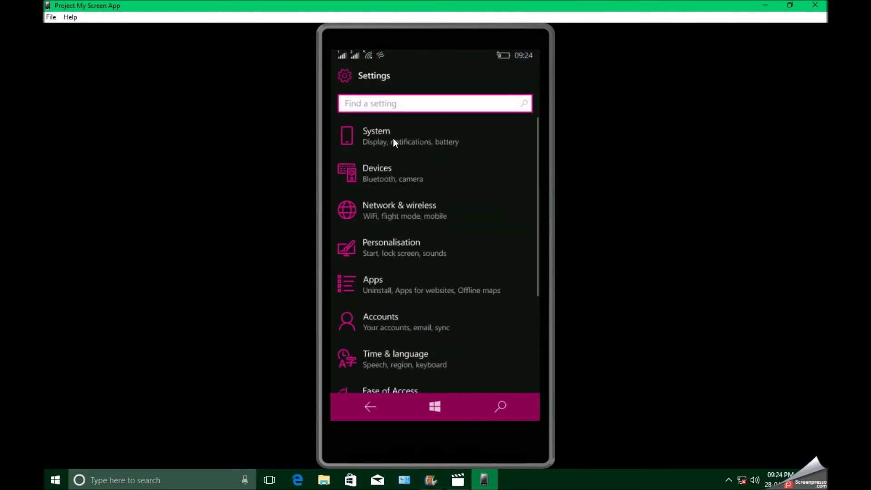
pyautogui.click(392, 138)
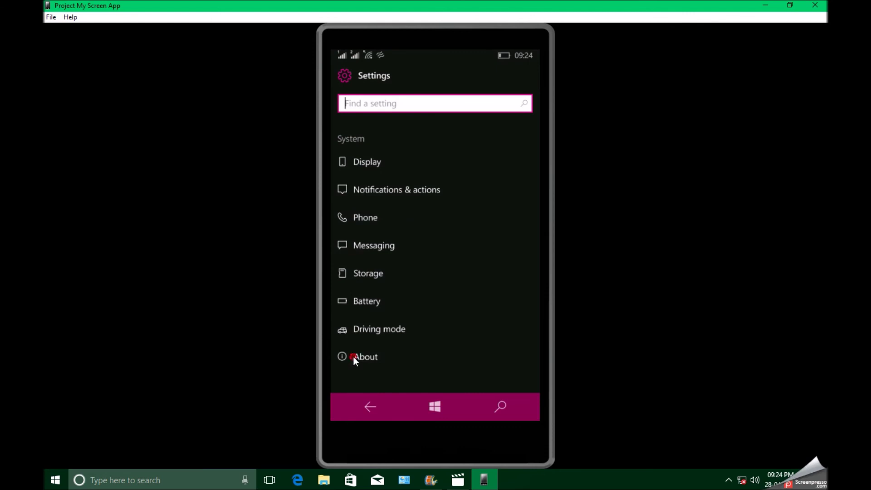
pyautogui.click(354, 357)
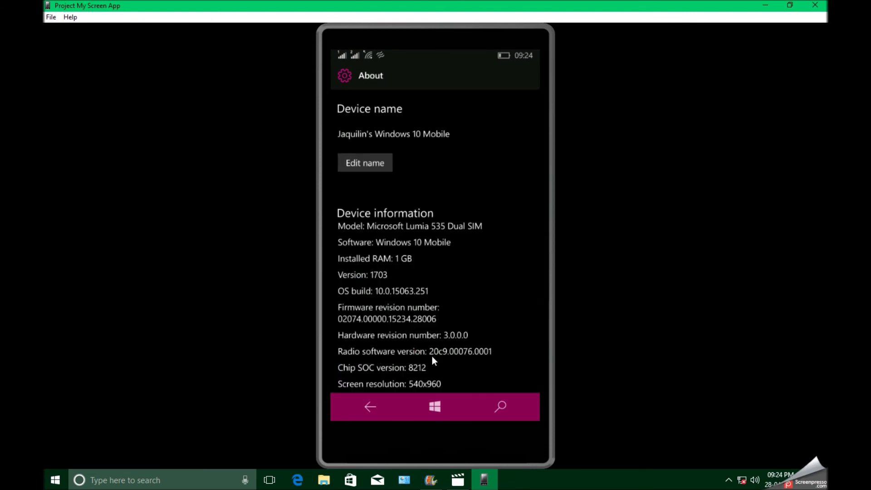
pyautogui.moveTo(432, 356); pyautogui.dragTo(449, 282)
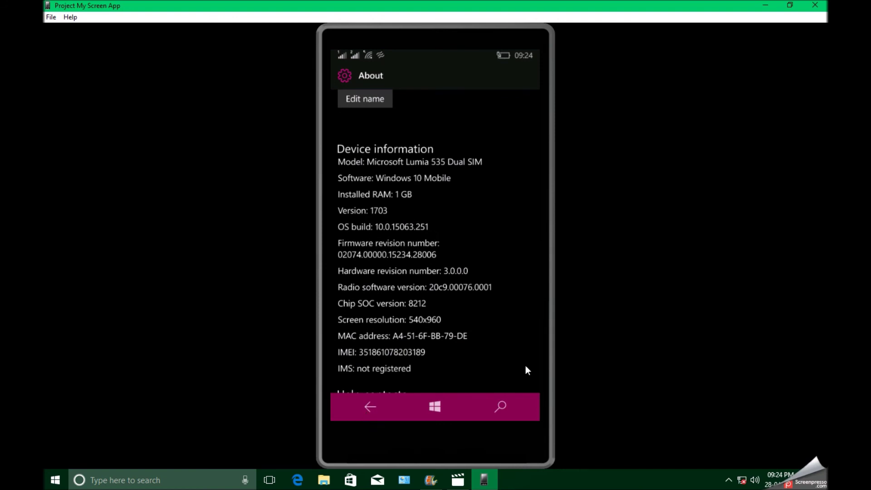
pyautogui.click(814, 4)
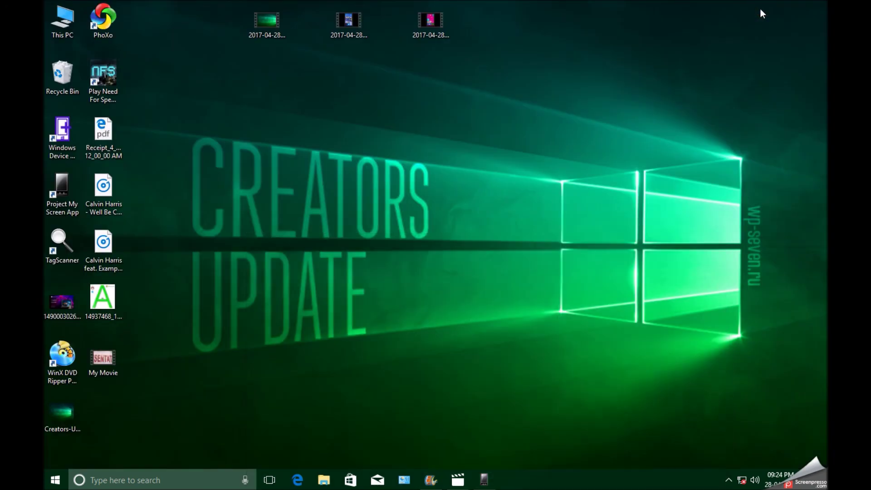